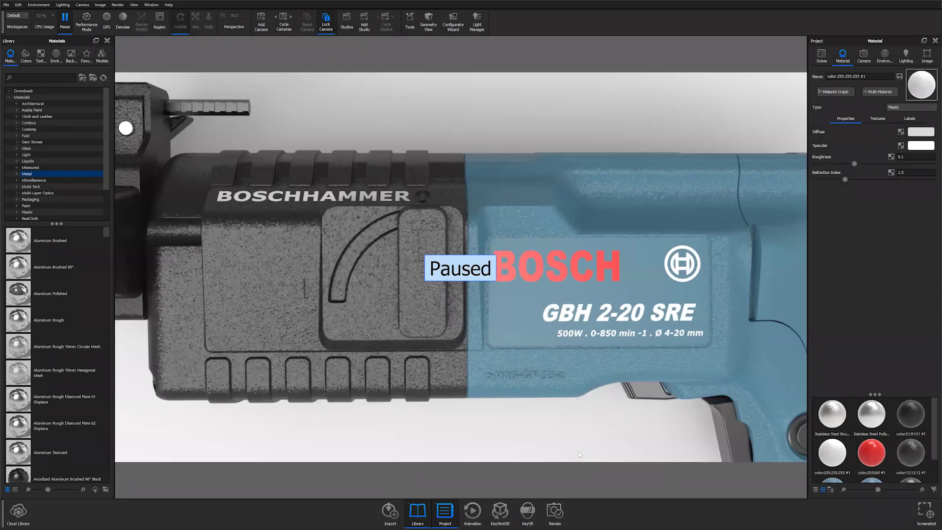
- Browse the online model library in an enlarged window, then close it
left_click(17, 512)
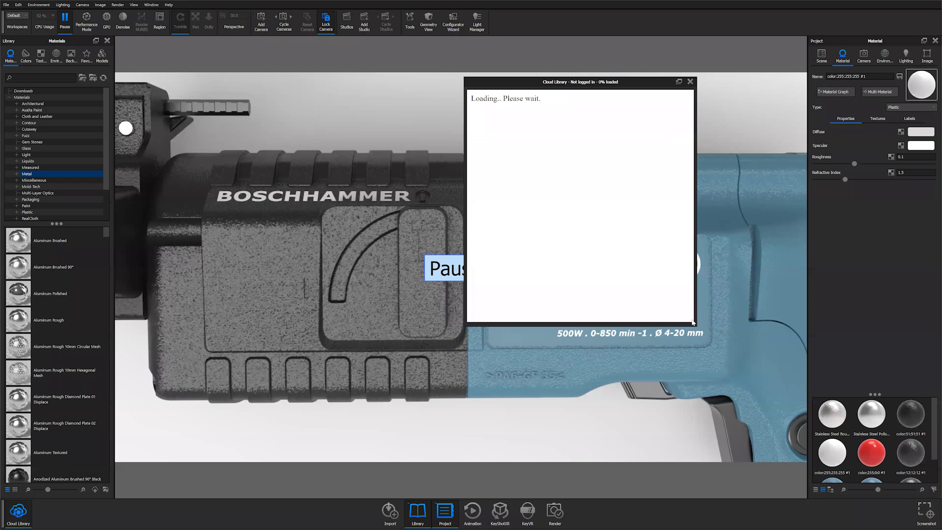
left_click_drag(692, 323, 753, 434)
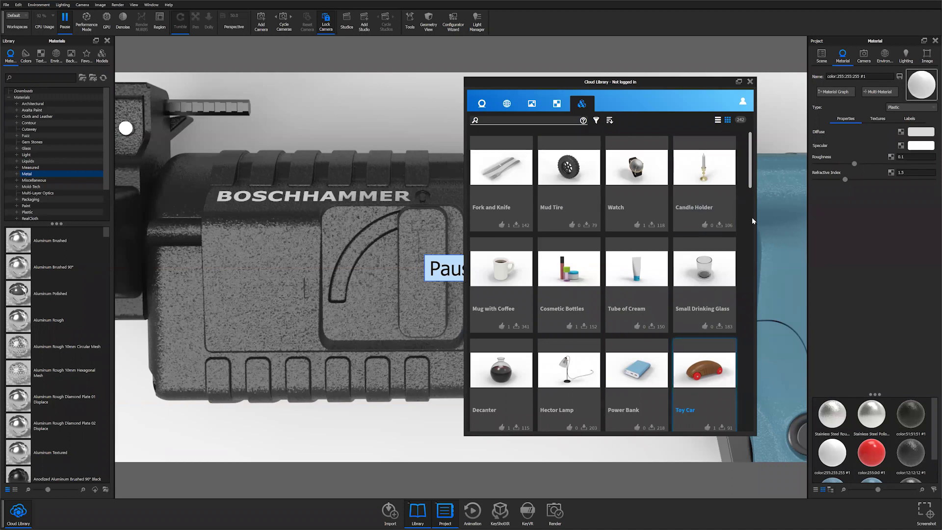
scroll(684, 221, "down", 10)
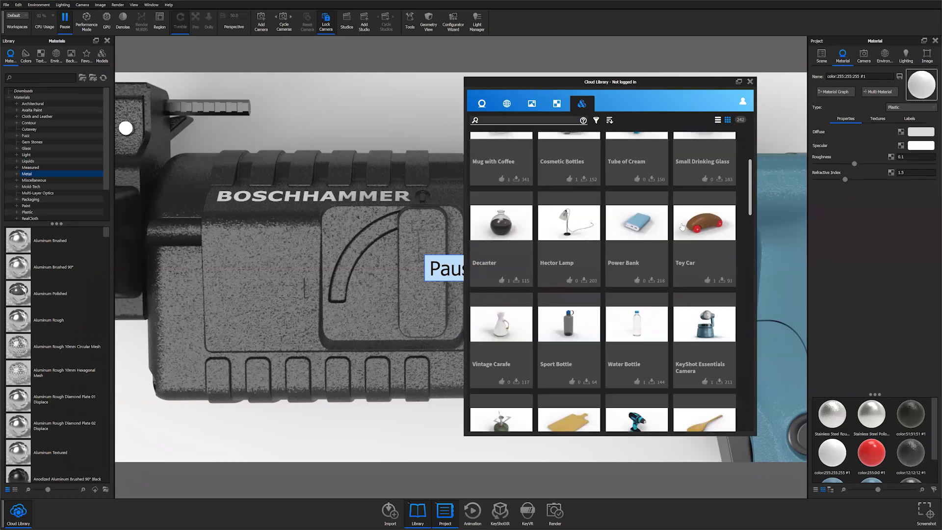
scroll(680, 226, "down", 5)
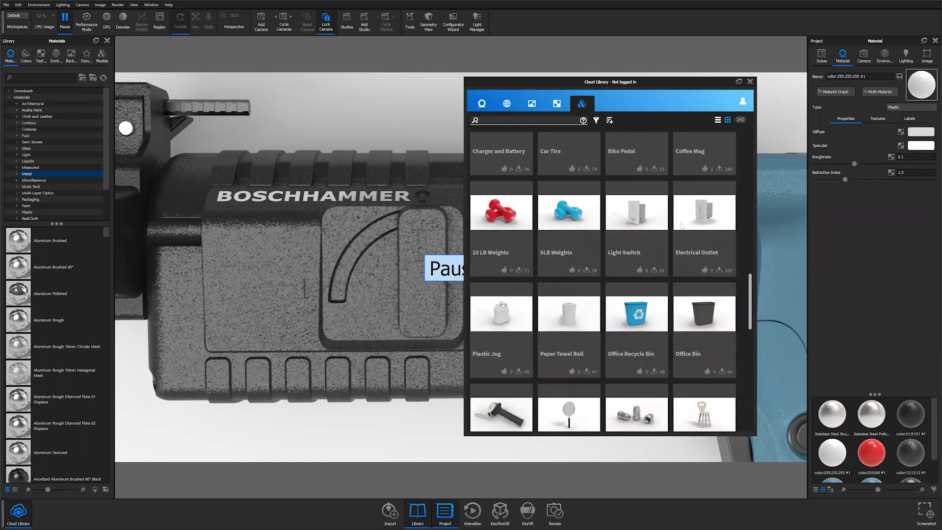
scroll(680, 223, "down", 3)
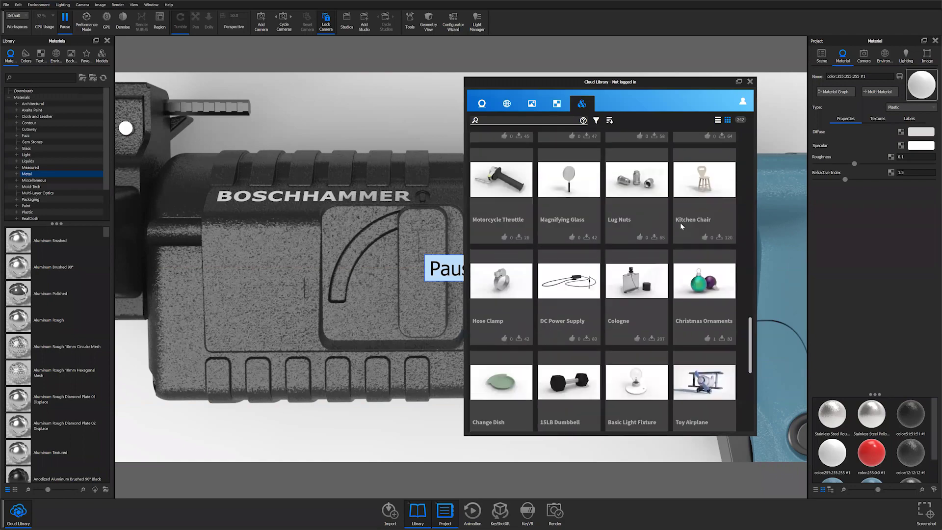
scroll(678, 236, "up", 2)
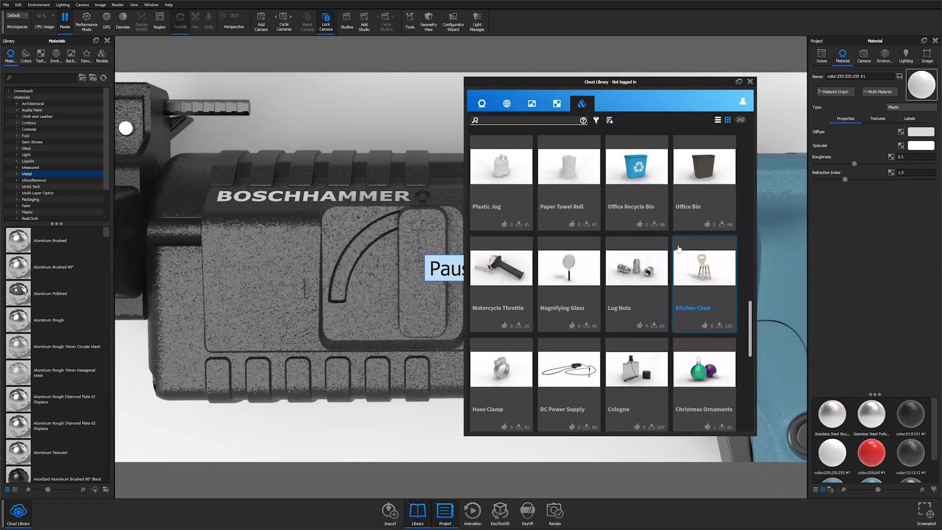
scroll(678, 249, "up", 10)
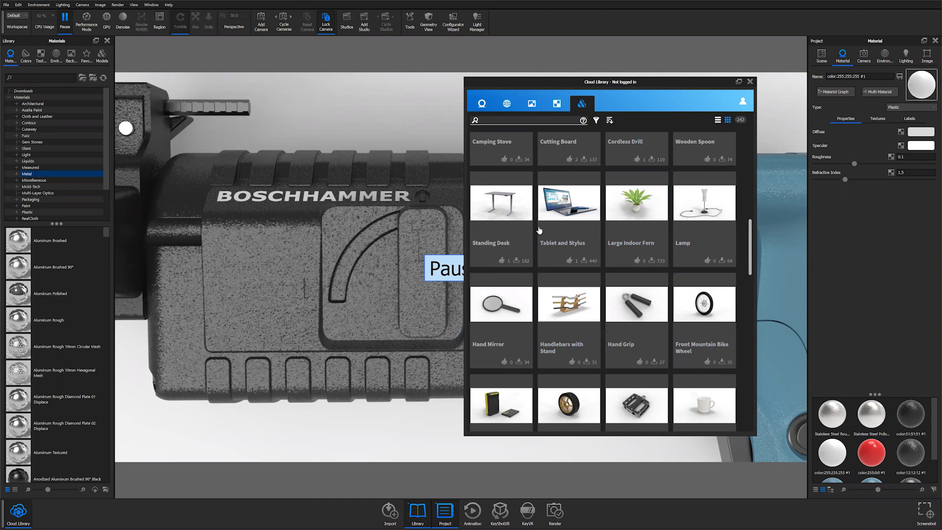
left_click(750, 82)
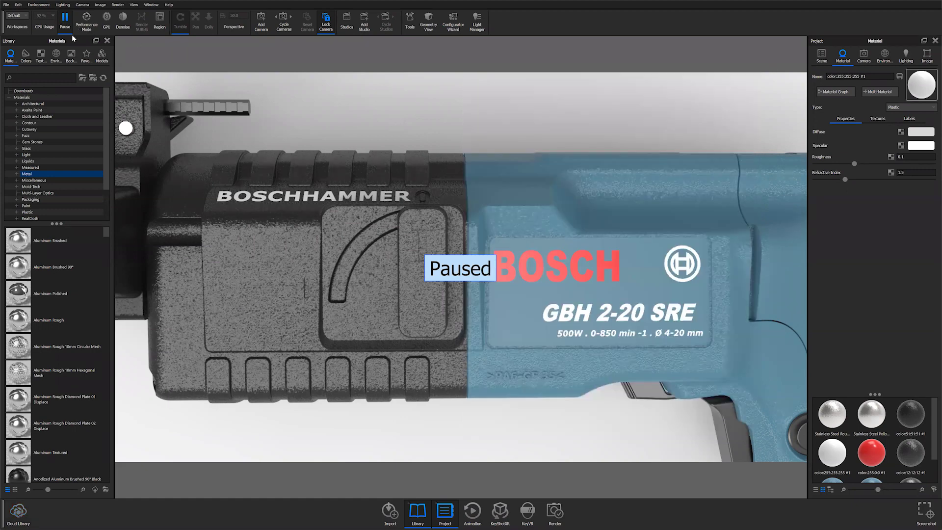
- Resume real-time rendering, pick the black housing, and glance at the Flip Normals dialog
left_click(65, 20)
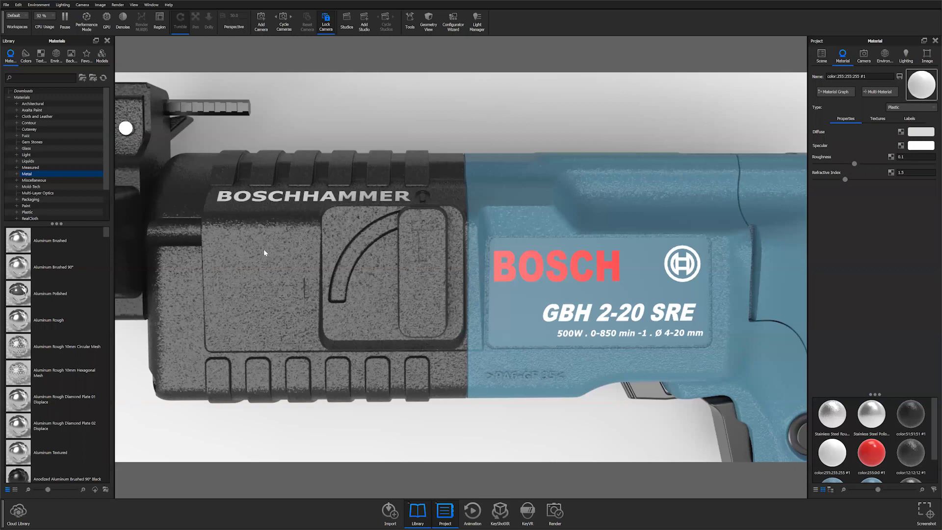
double_click(263, 254)
left_click(411, 24)
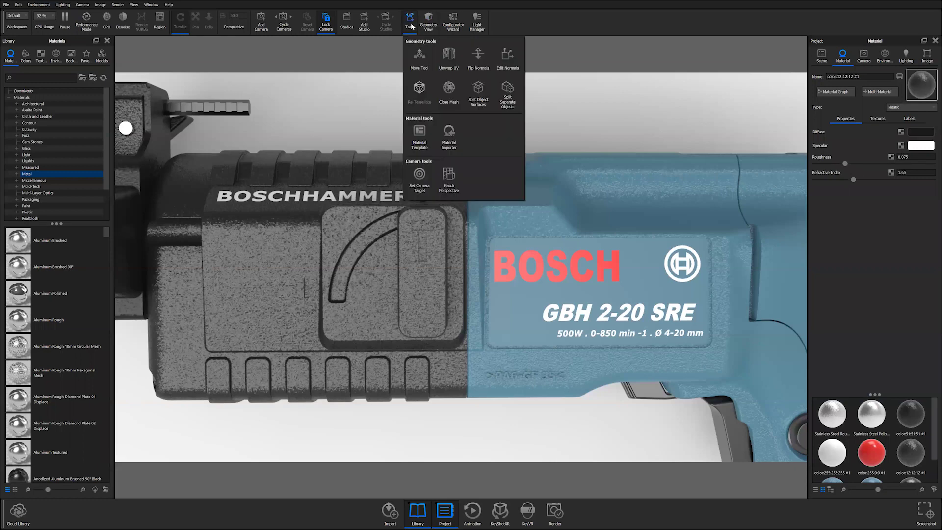
left_click(477, 57)
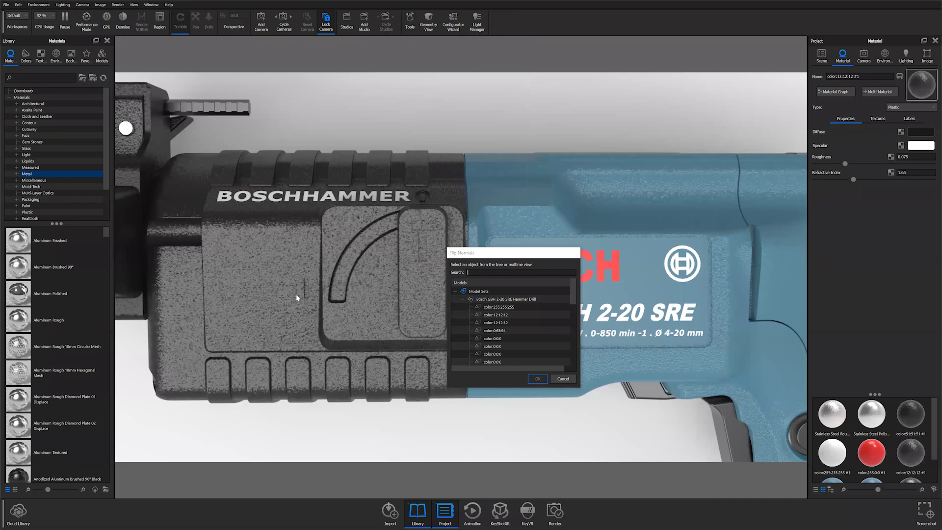
left_click(563, 379)
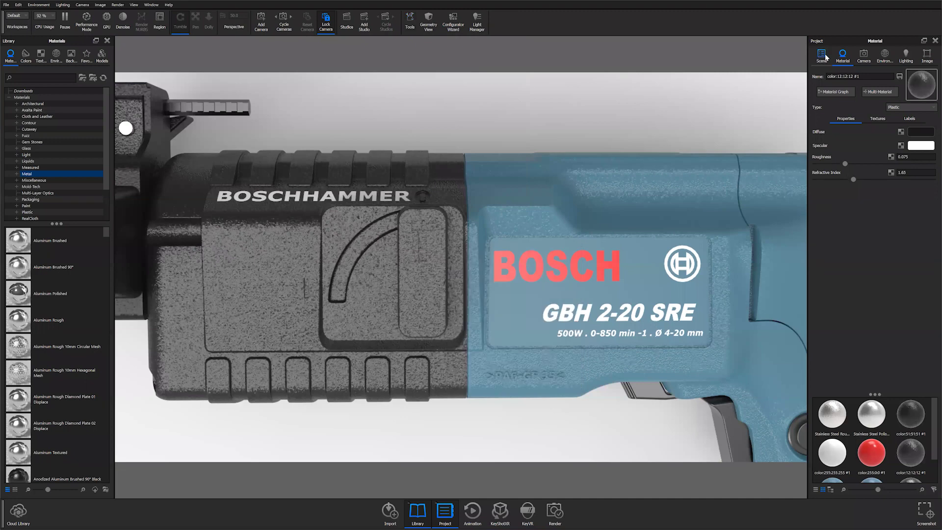
- Select the color:12:12:12 housing part in the Scene tree
left_click(821, 55)
left_click(880, 118)
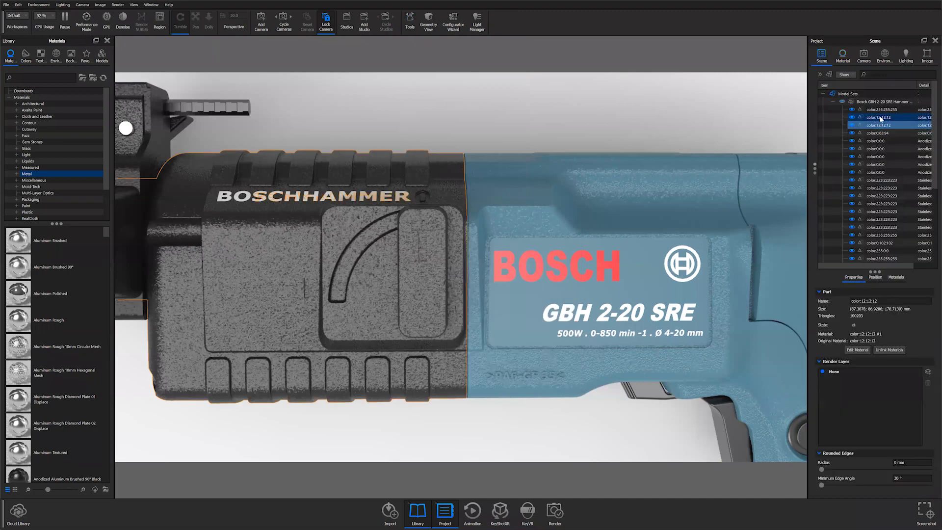
left_click(417, 30)
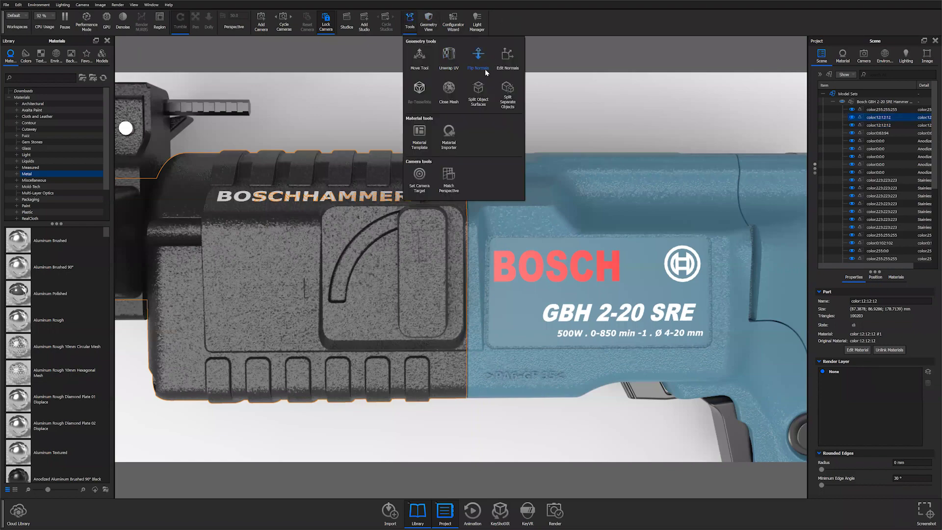
left_click(485, 68)
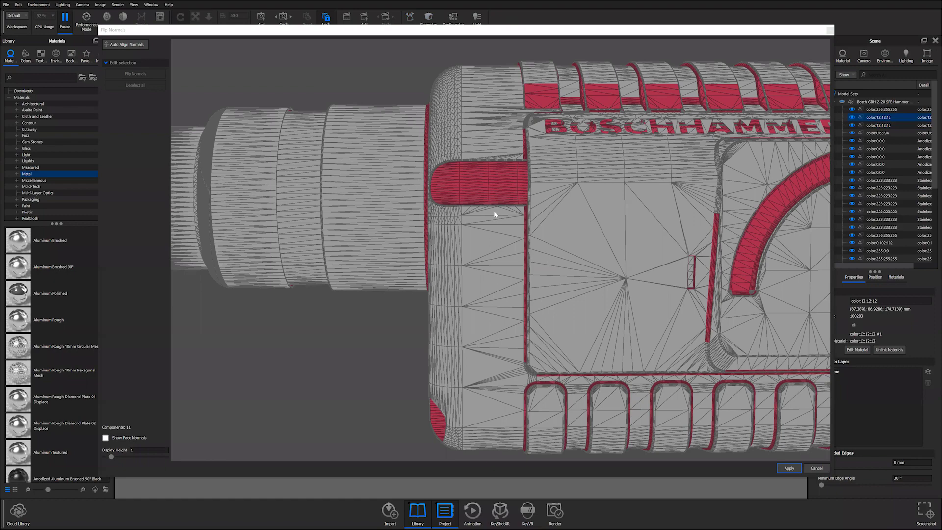
scroll(494, 210, "down", 6)
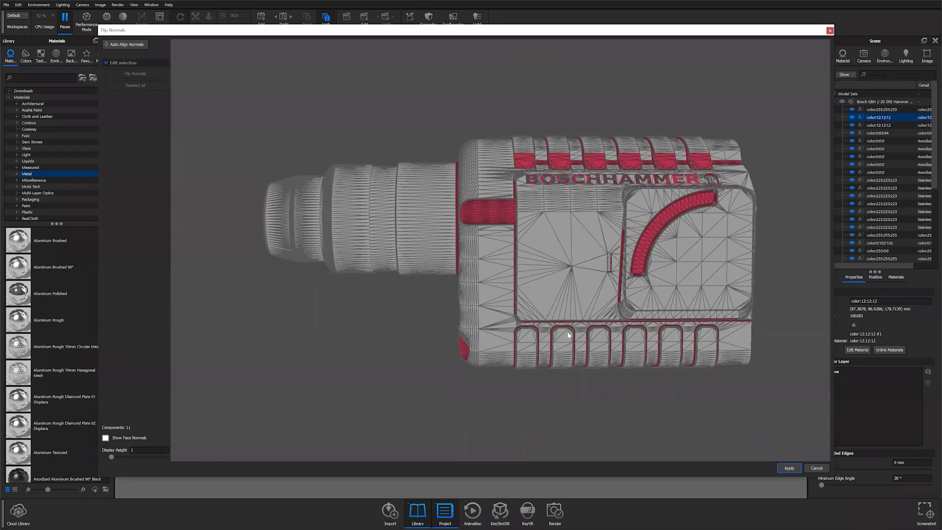
left_click_drag(568, 335, 450, 293)
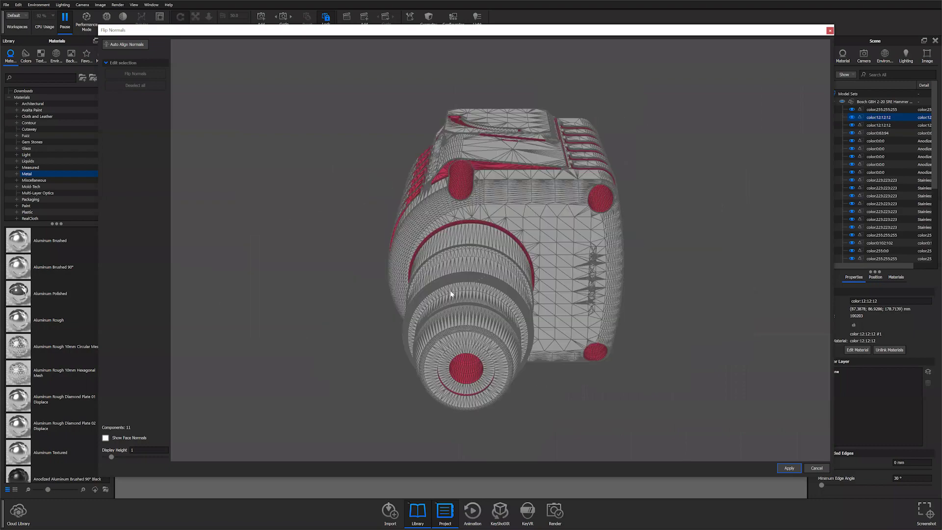
left_click_drag(273, 330, 716, 162)
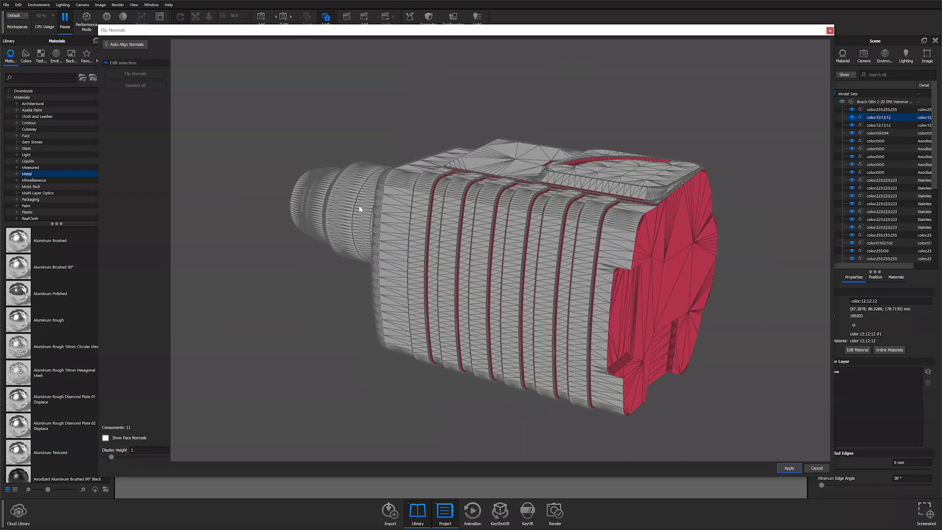
left_click_drag(606, 338, 385, 330)
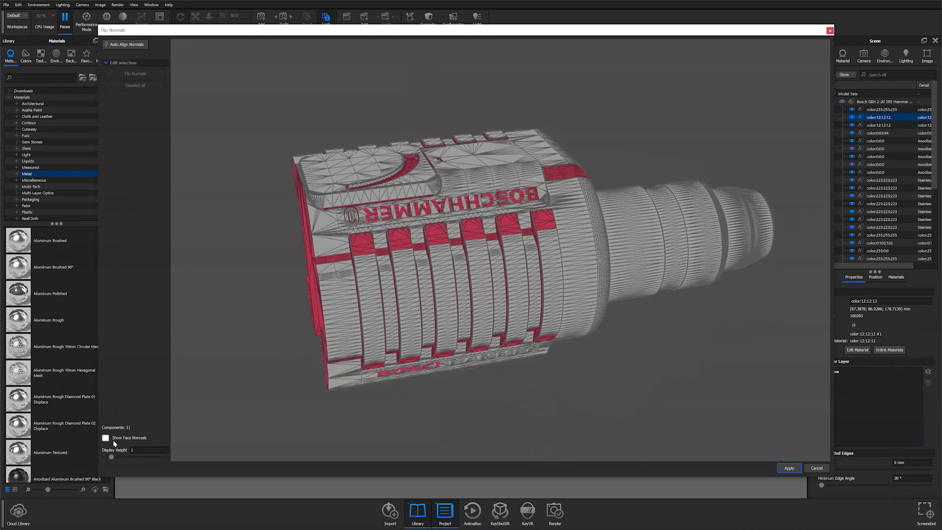
- Turn on Show Face Normals and inspect the ribs and BOSCHHAMMER lettering for red faces
left_click(124, 439)
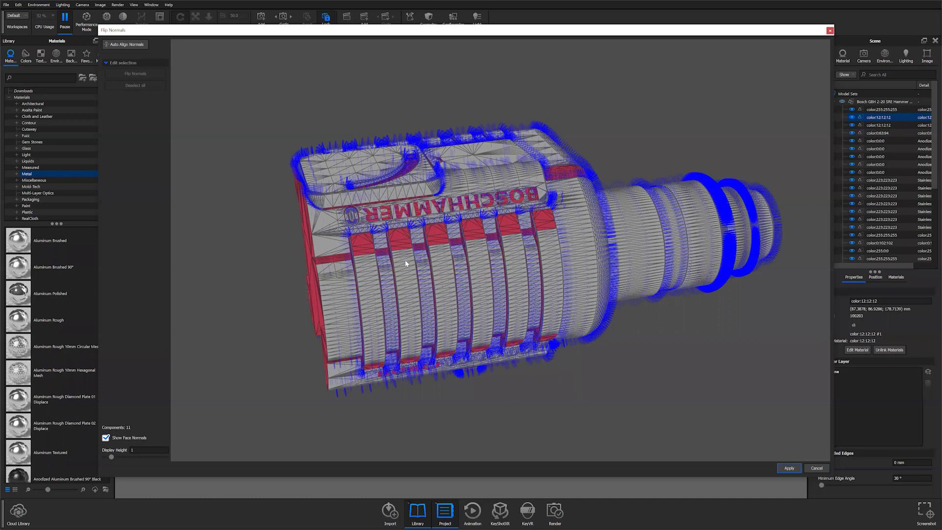
left_click_drag(361, 268, 491, 169)
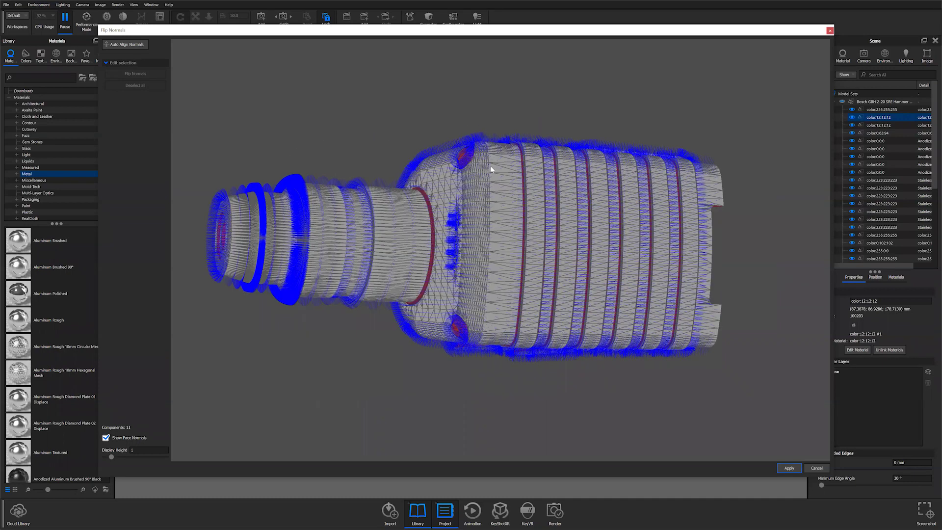
left_click_drag(456, 419, 529, 257)
scroll(510, 252, "up", 3)
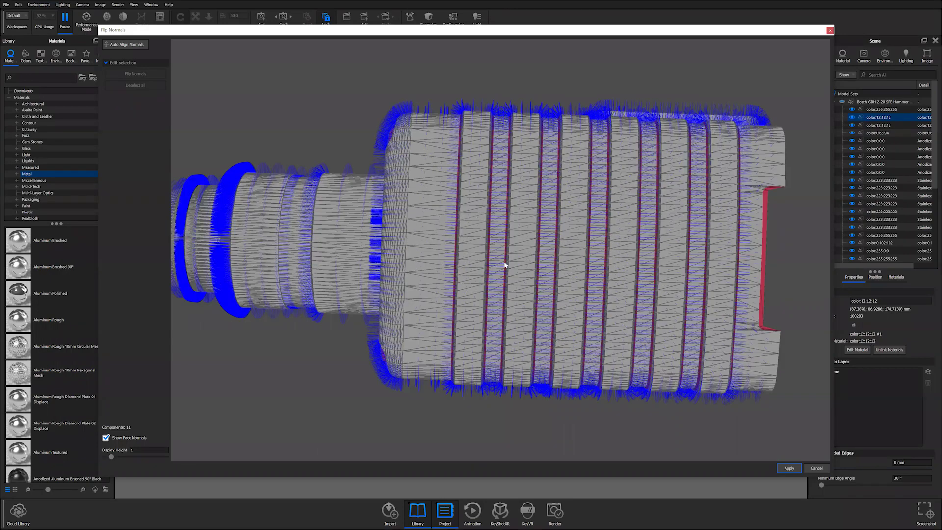
left_click_drag(531, 316, 543, 352)
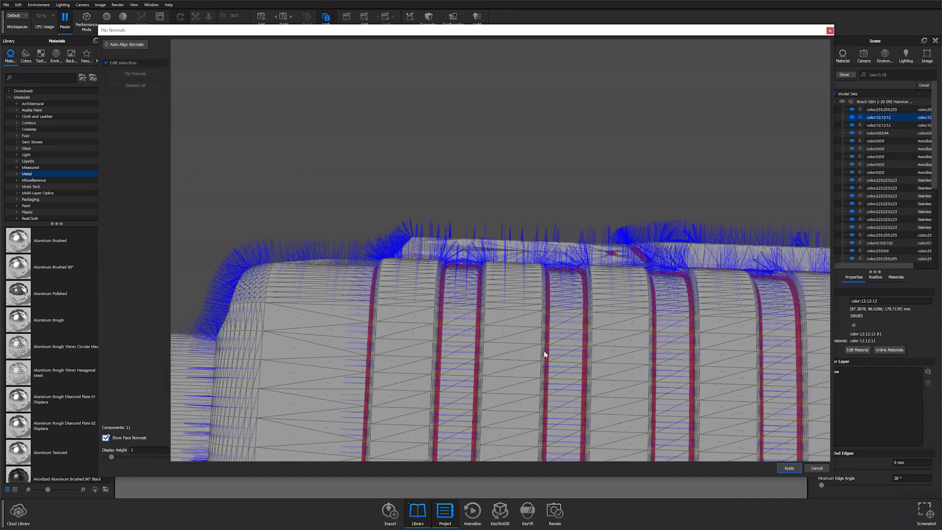
scroll(544, 350, "up", 3)
left_click_drag(467, 283, 579, 313)
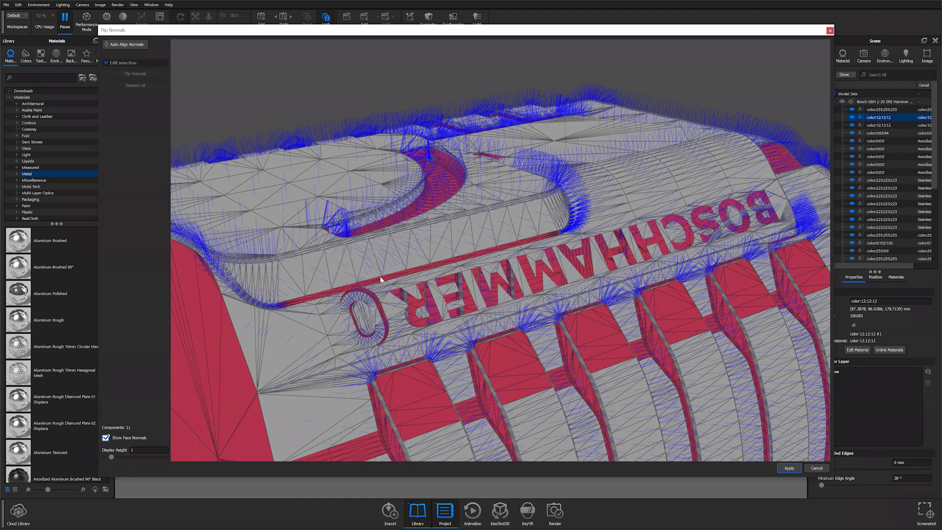
left_click_drag(380, 276, 512, 255)
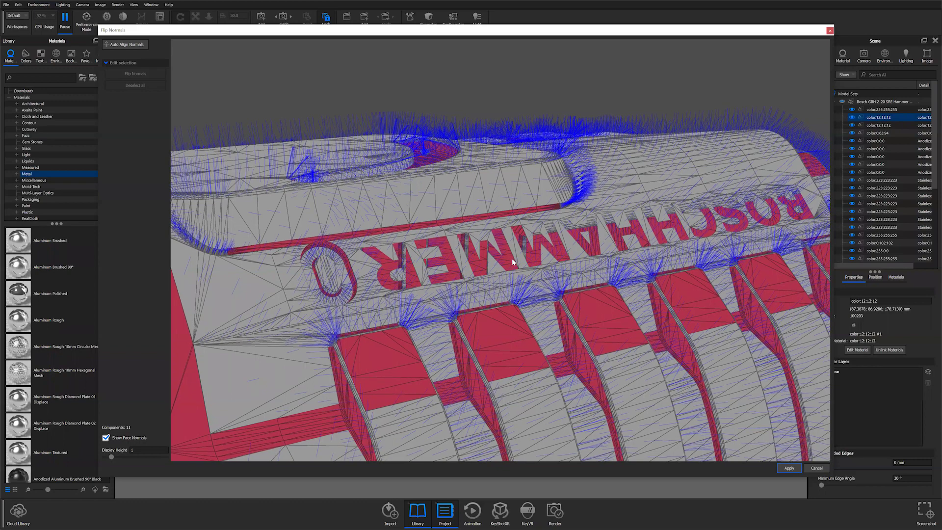
left_click_drag(498, 390, 507, 320)
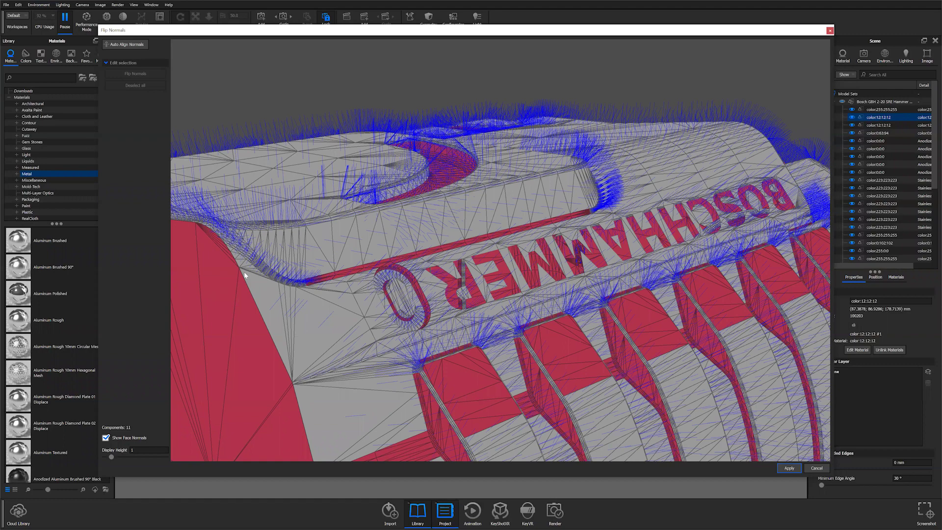
scroll(384, 361, "down", 5)
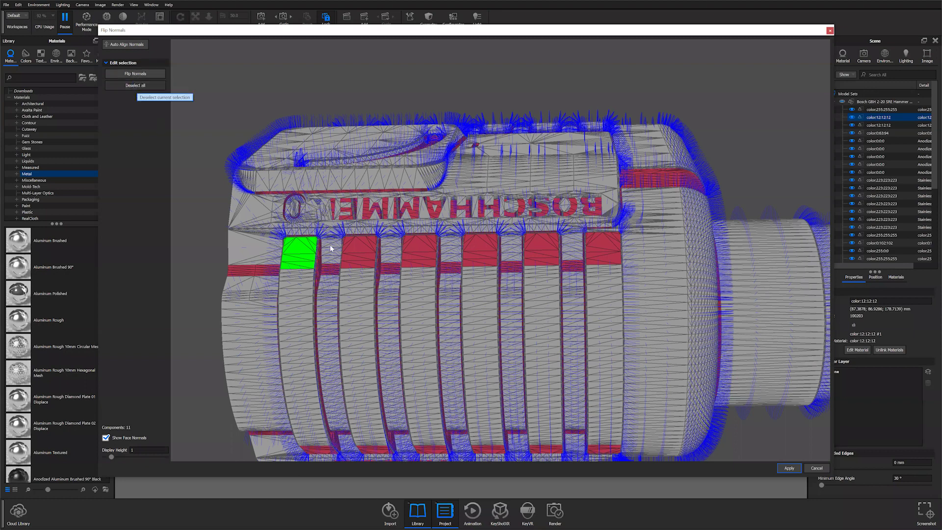
- Flip two red rib faces outward, then check that only the BOSCHHAMMER lettering stays red
left_click(134, 74)
left_click(126, 73)
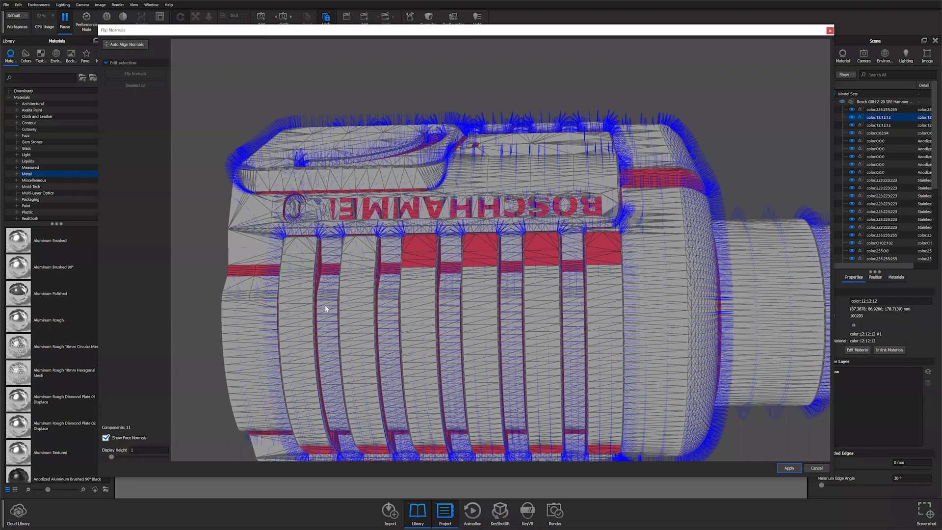
left_click_drag(303, 254, 306, 254)
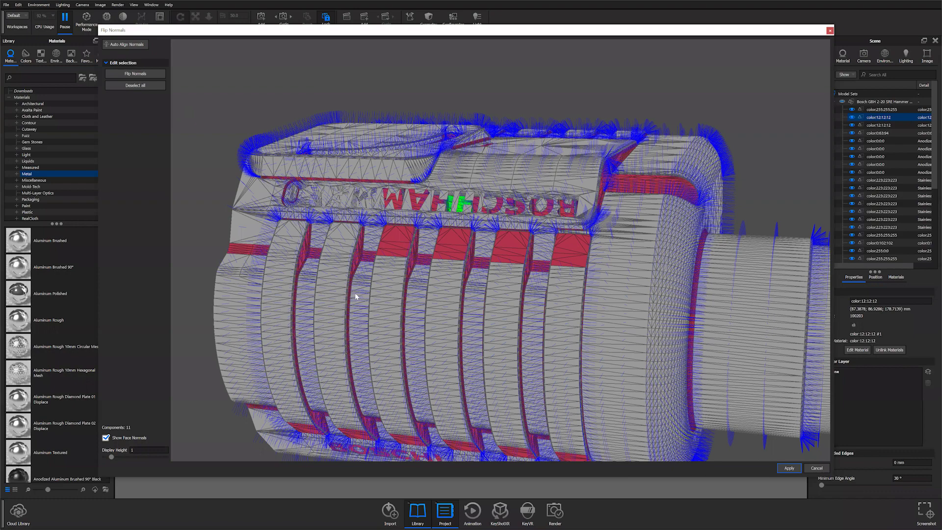
left_click_drag(354, 293, 384, 339)
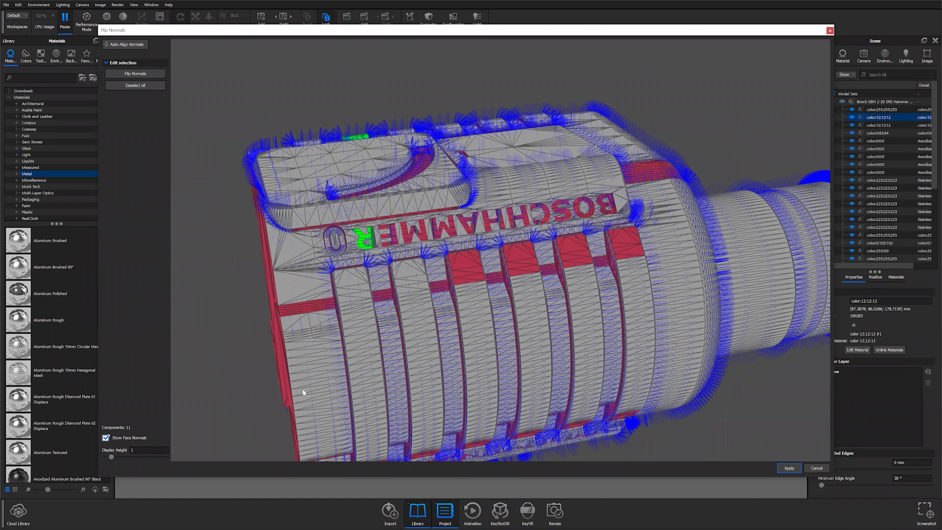
scroll(459, 362, "down", 2)
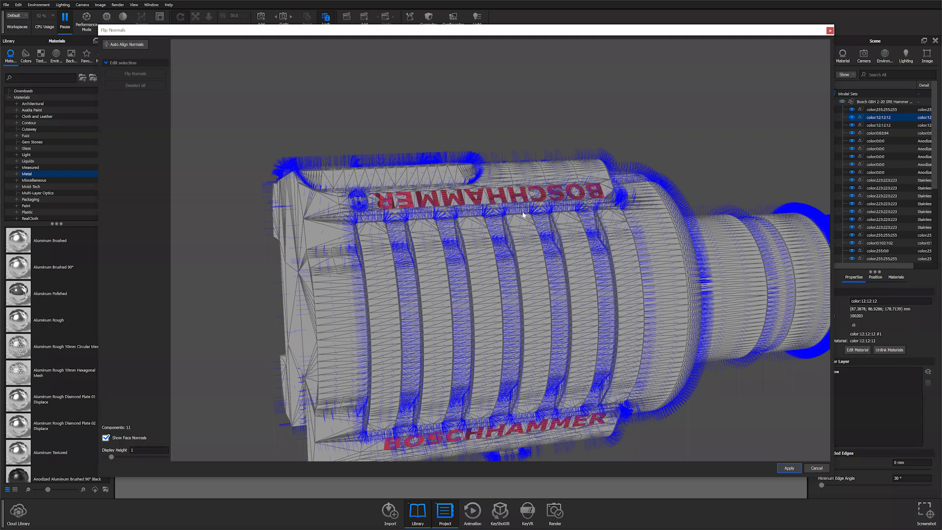
left_click_drag(523, 214, 518, 219)
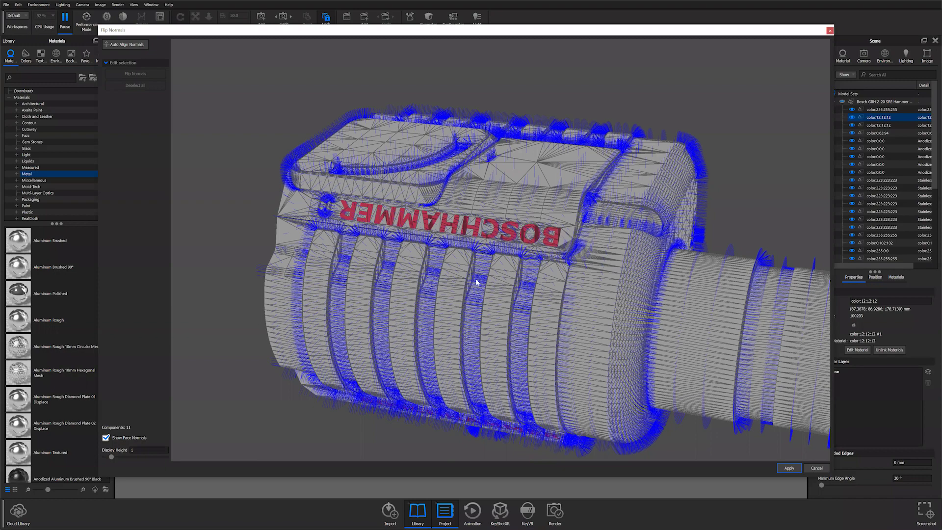
- Enter 10 as the face normals' Display Height
scroll(519, 324, "up", 5)
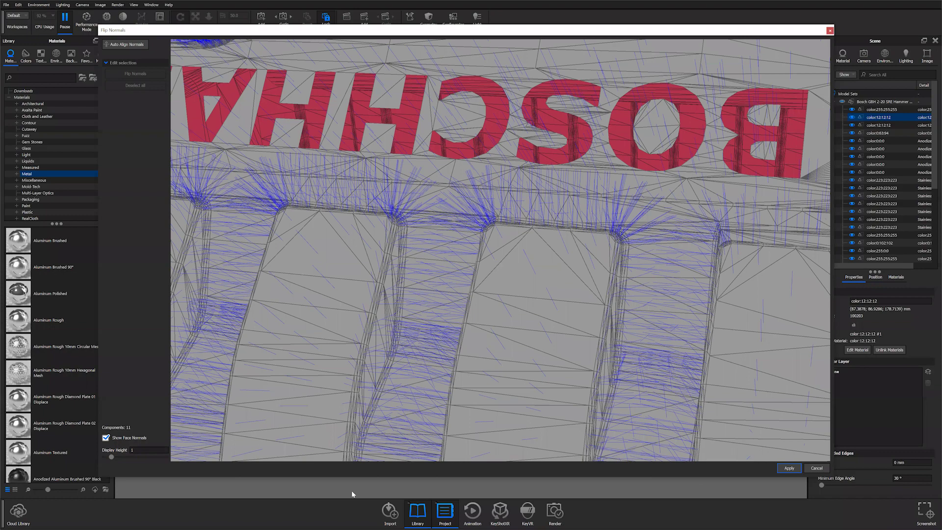
left_click(111, 458)
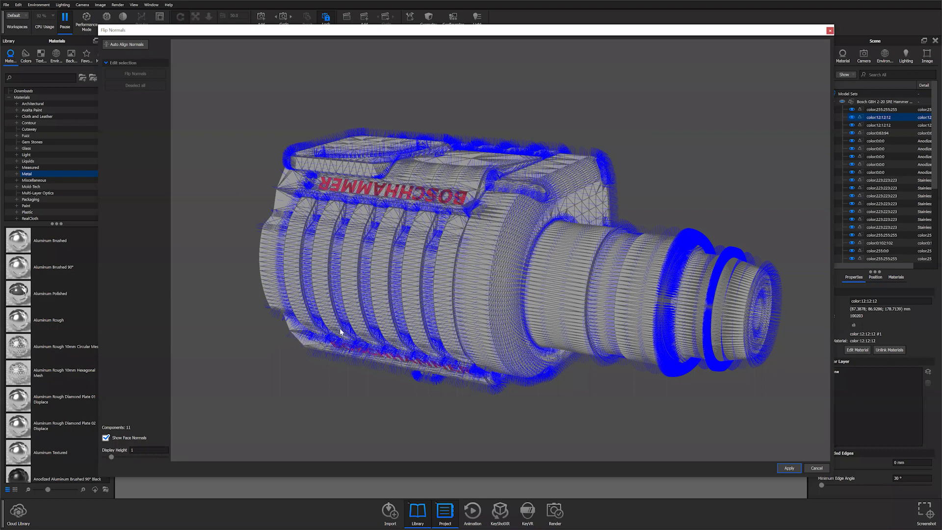
type("0")
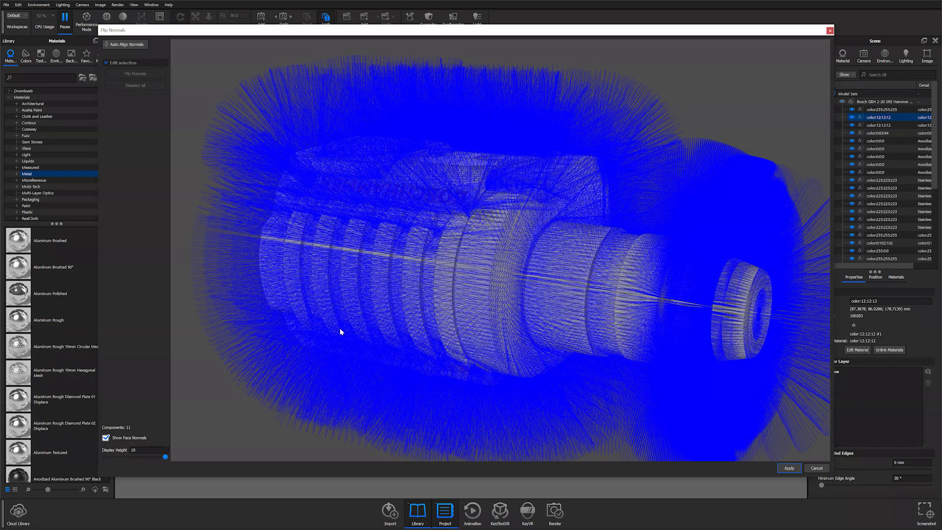